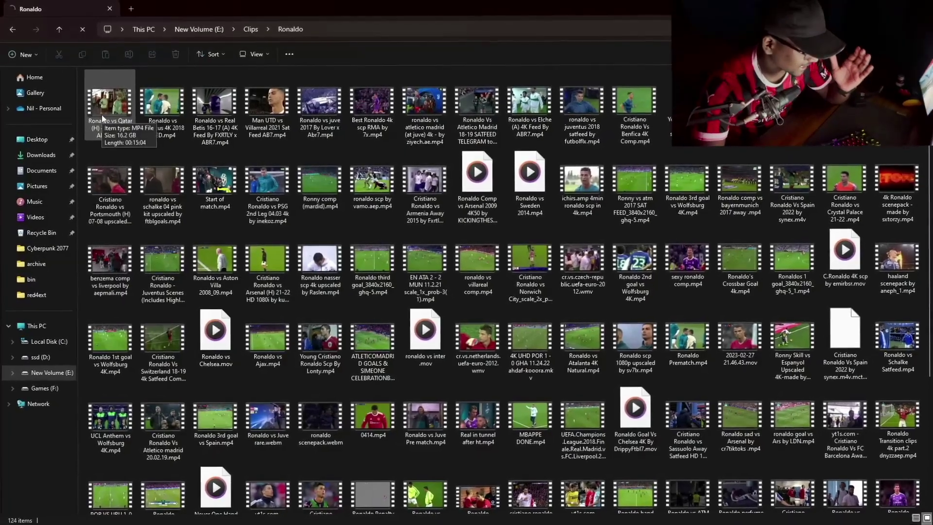
mouse_move(100, 115)
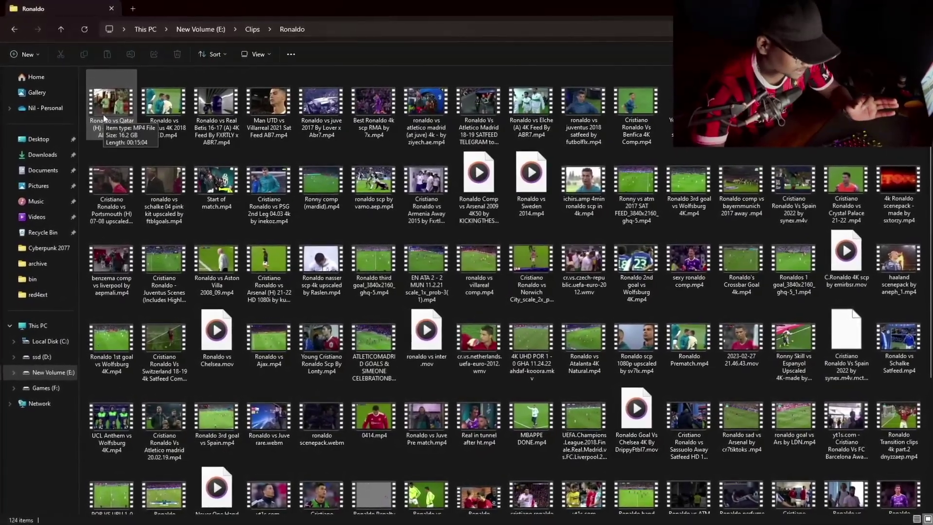
right_click(103, 118)
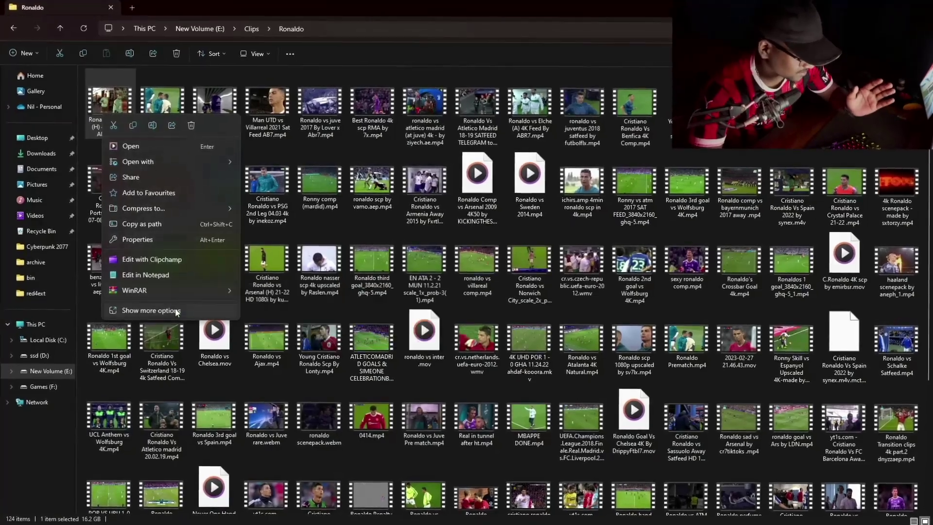
click(176, 312)
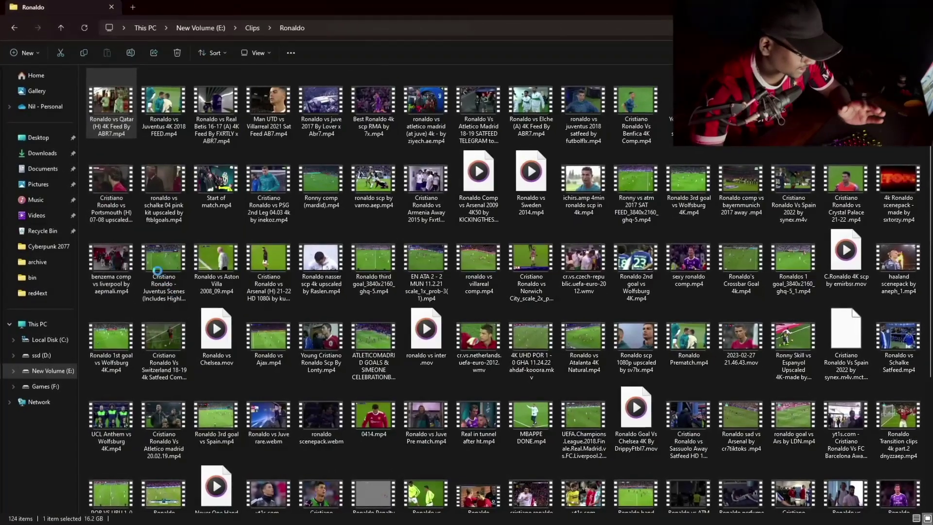
click(161, 328)
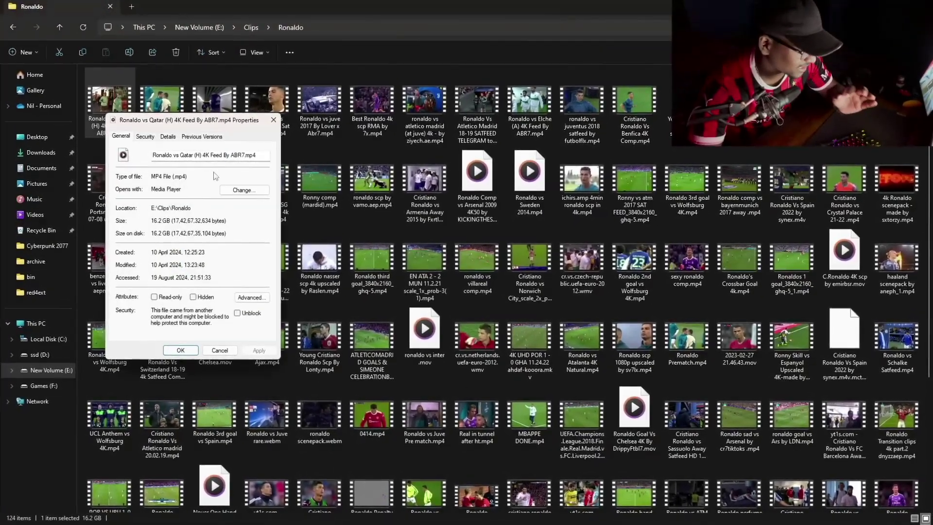
drag(242, 129, 276, 128)
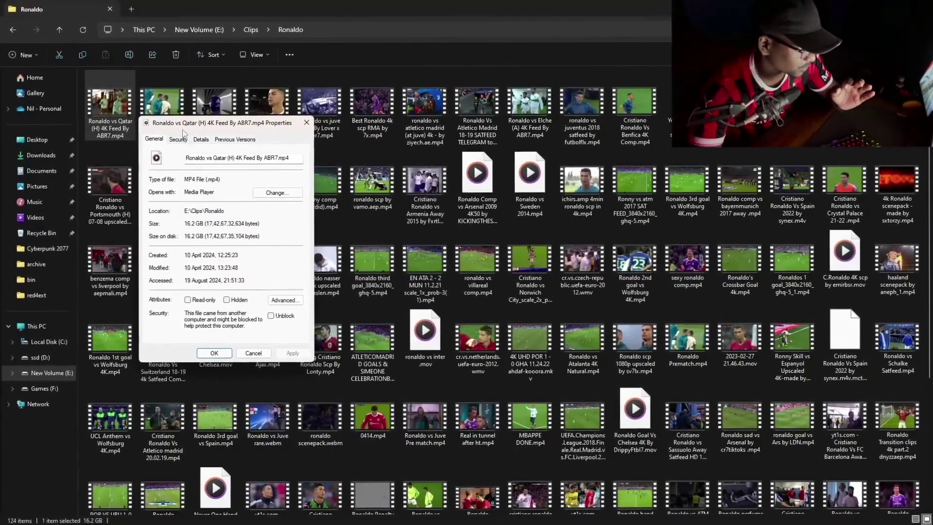
click(231, 138)
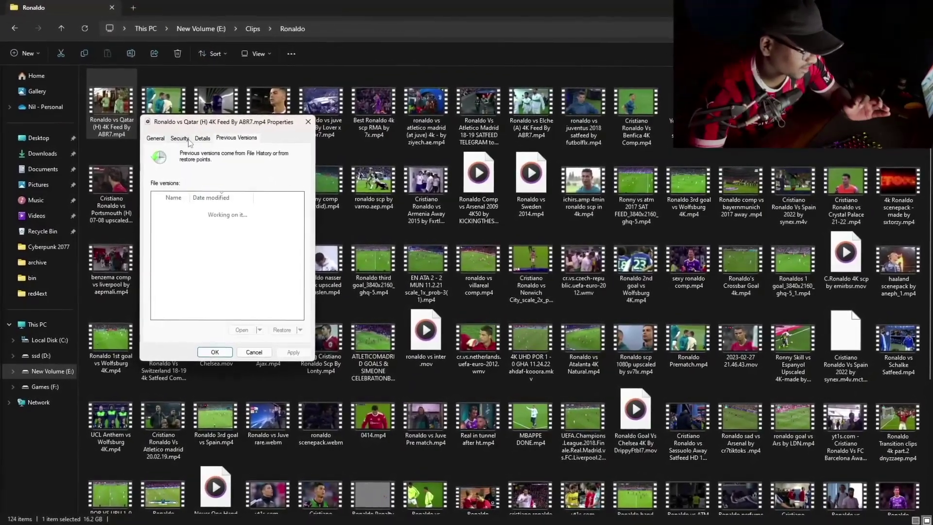
click(198, 141)
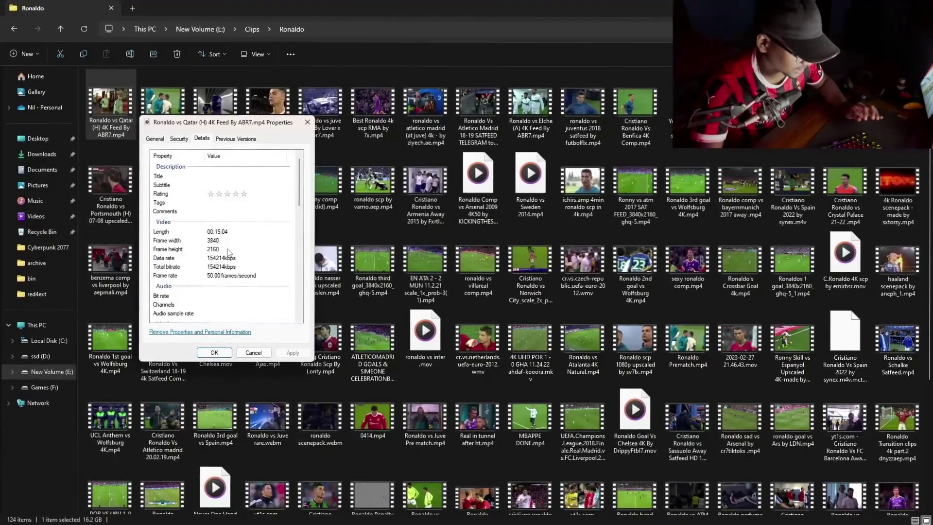
click(227, 355)
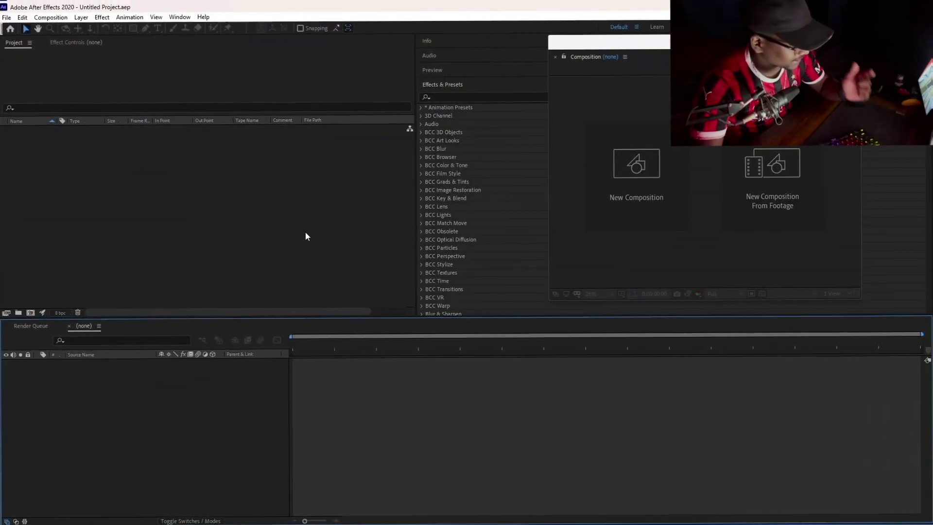
Step: Create a new composition, Comp 1, at 1080x1440 and 60 fps from the Project panel
right_click(66, 155)
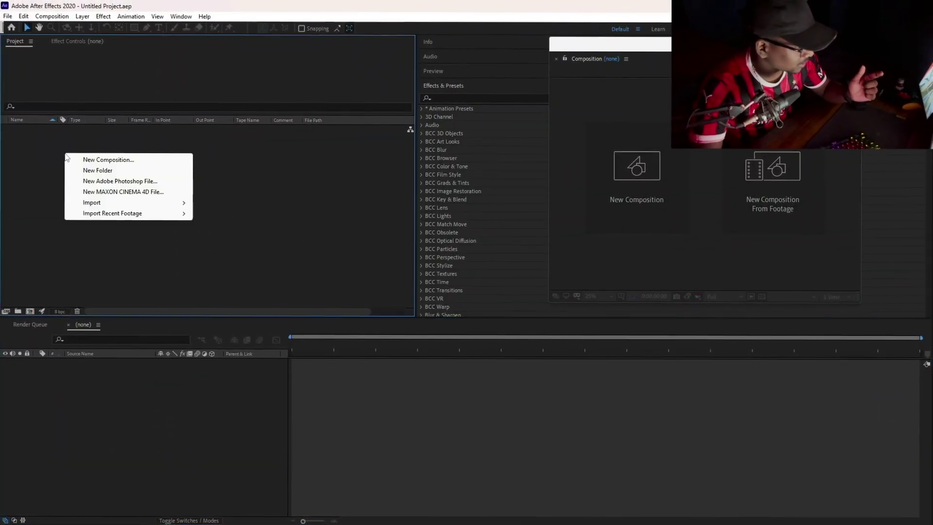
click(98, 161)
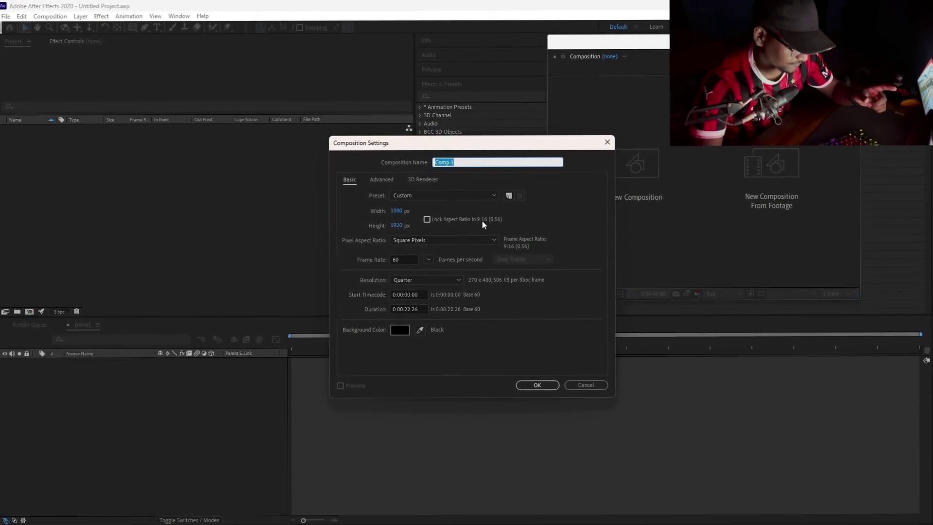
click(398, 227)
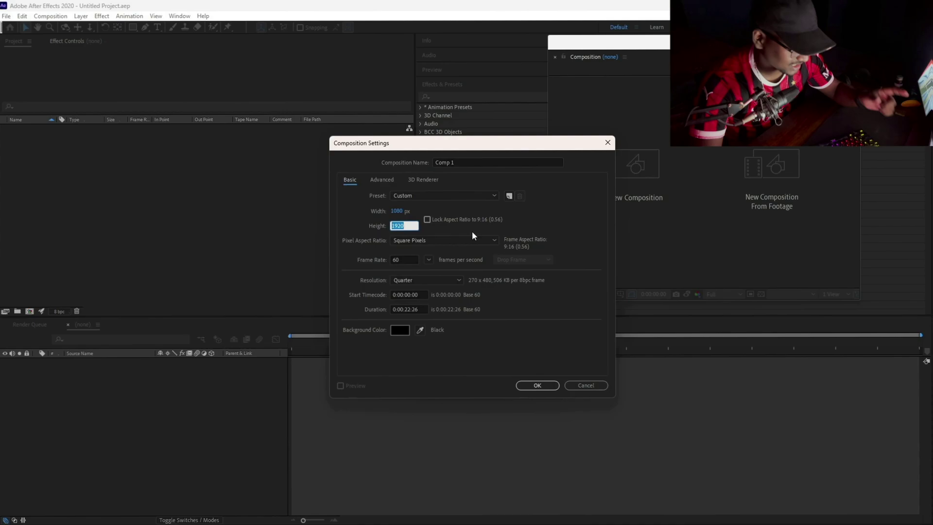
text(144)
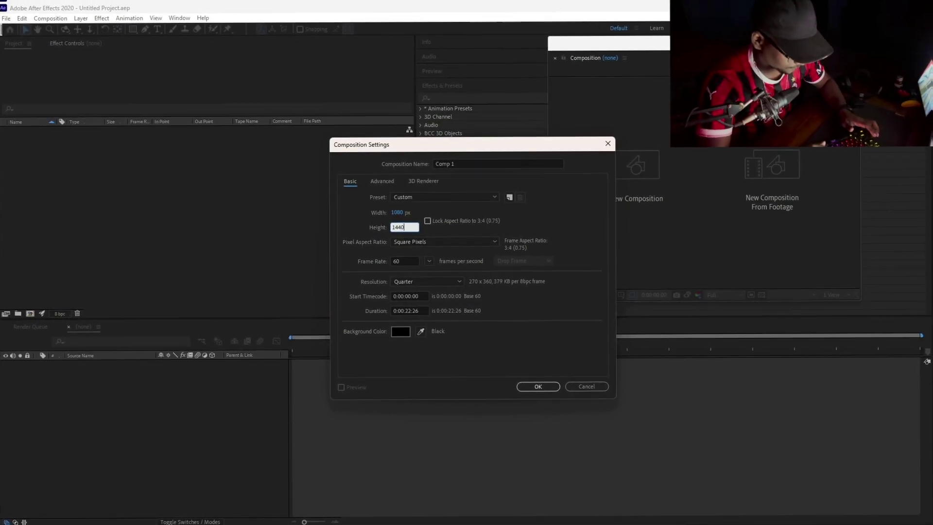
click(544, 234)
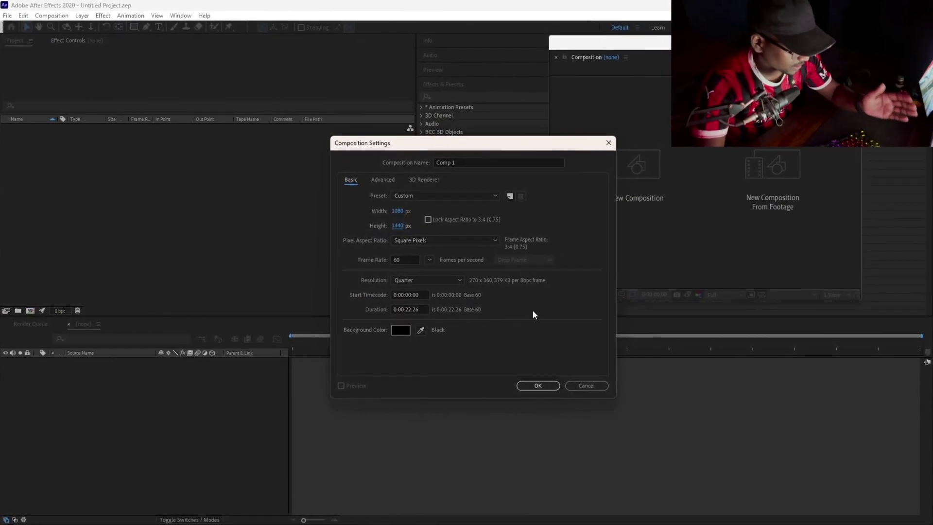
click(537, 385)
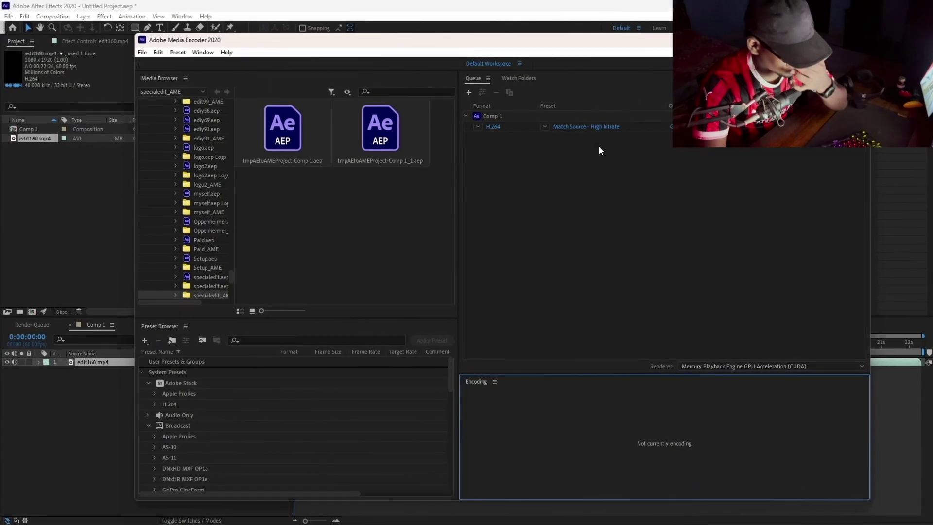
Step: Open Comp 1's Match Source - High bitrate export settings after cancelling a stalled connection attempt
mouse_move(598, 129)
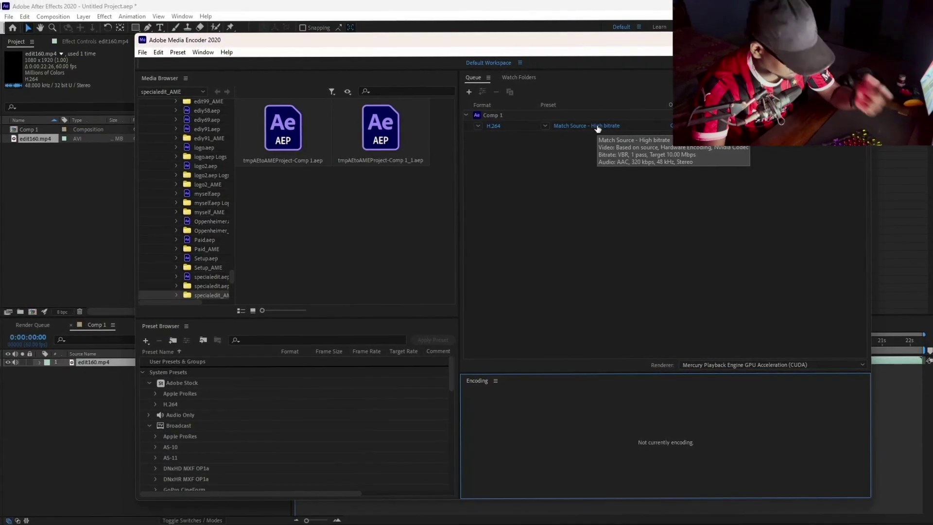
click(597, 127)
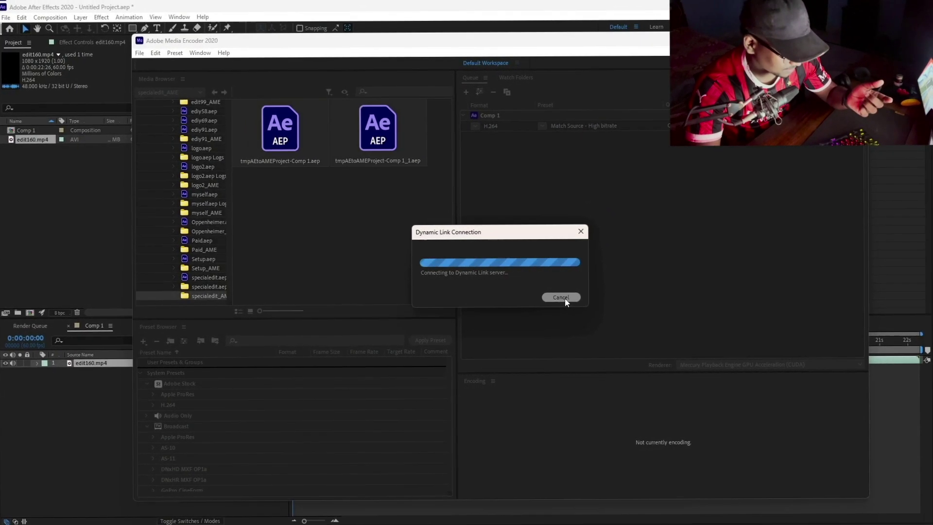
click(563, 298)
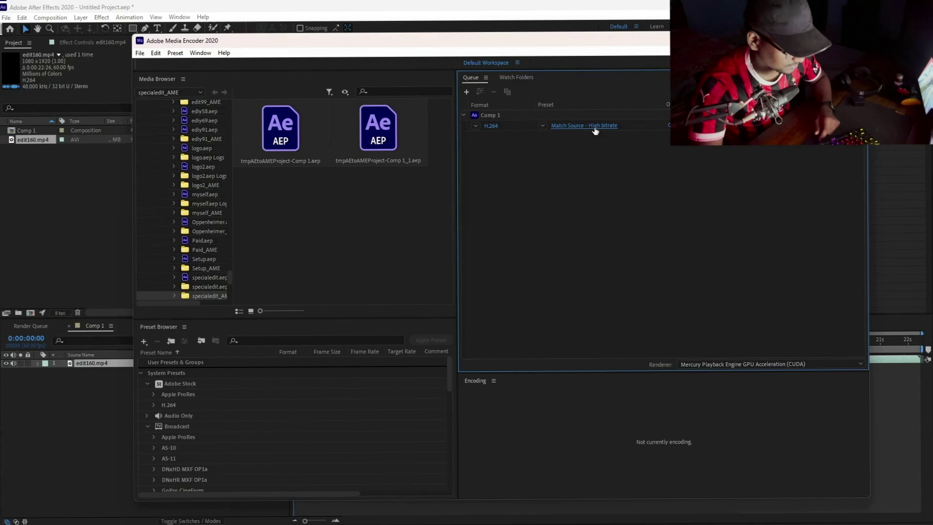
click(594, 127)
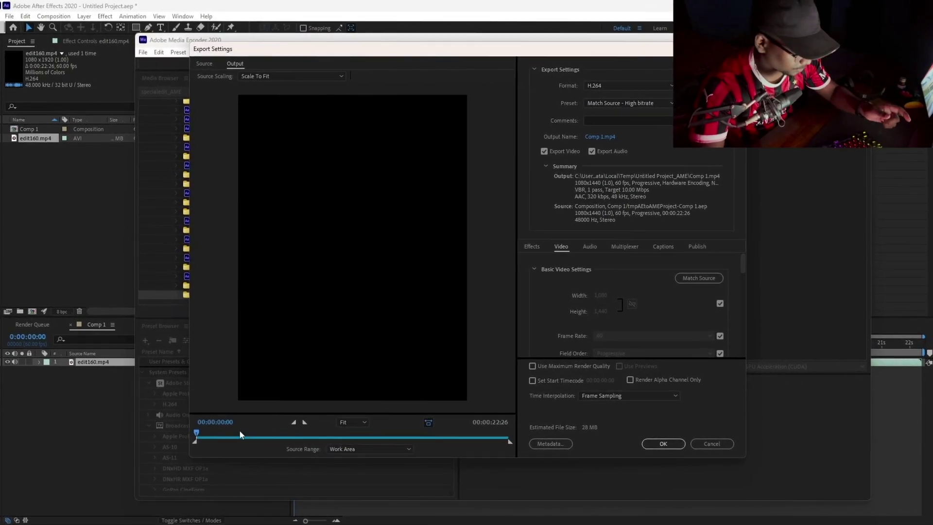
Step: Enable Use Maximum Render Quality and Render at Maximum Depth for Comp 1
click(242, 436)
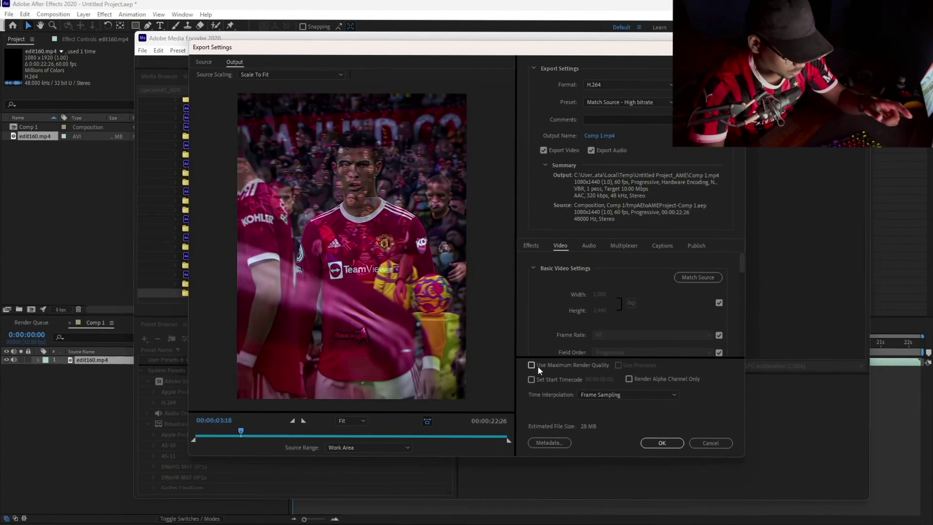
click(539, 364)
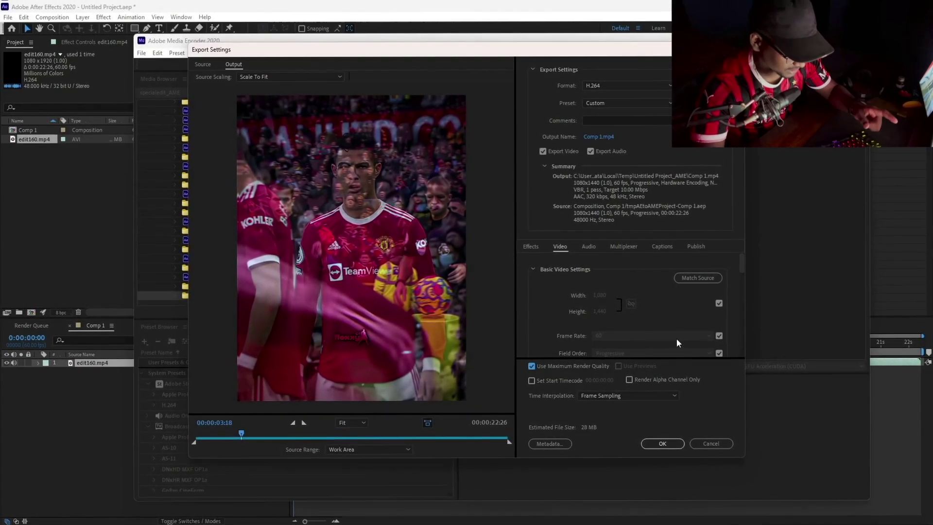
scroll(632, 311, down, 1)
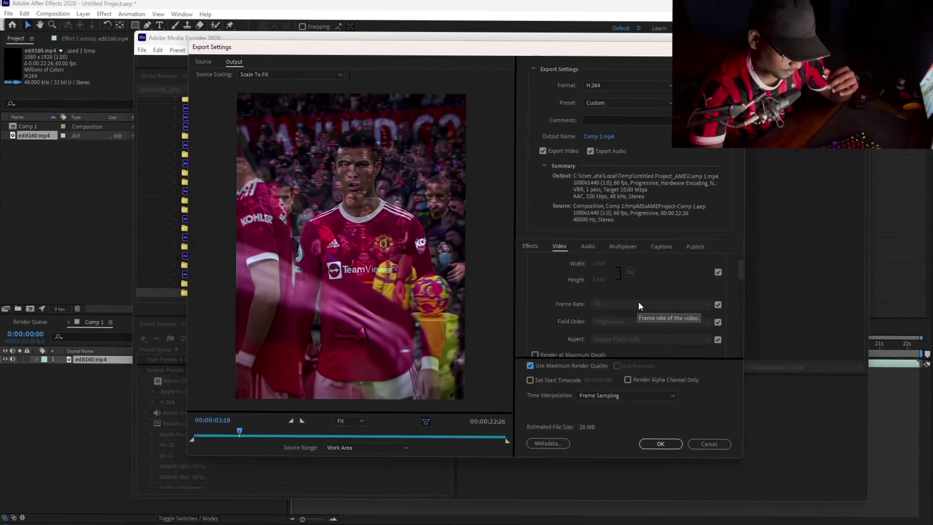
scroll(544, 335, down, 2)
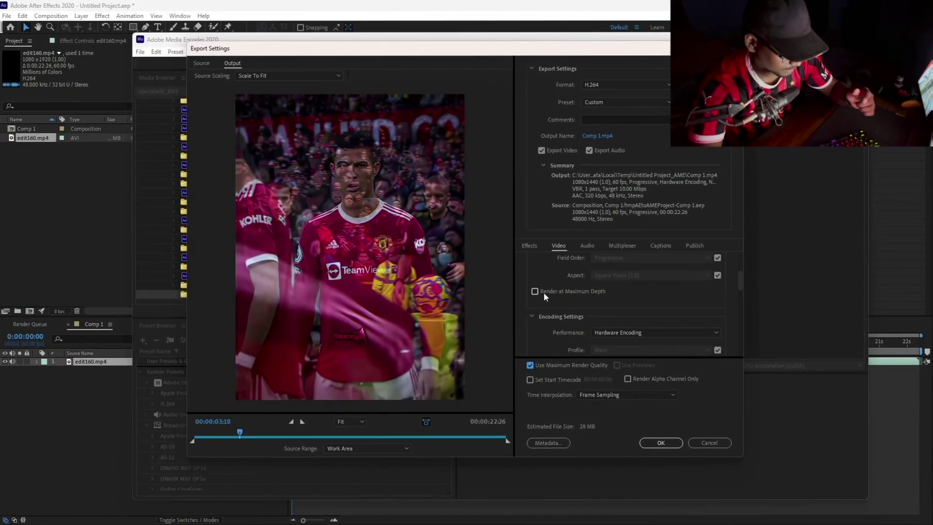
click(543, 293)
Step: Set Bitrate Encoding to CBR with a 21 Mbps target bitrate
scroll(545, 306, down, 4)
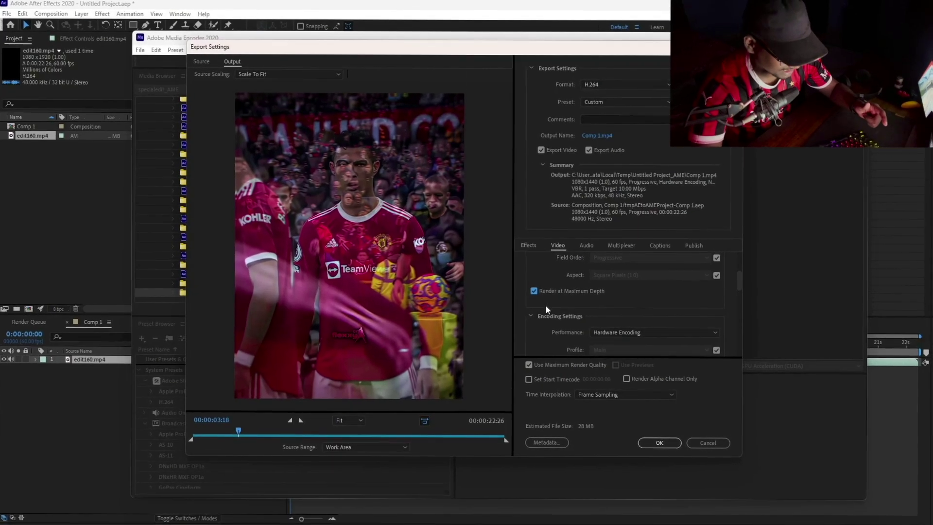
scroll(546, 306, down, 1)
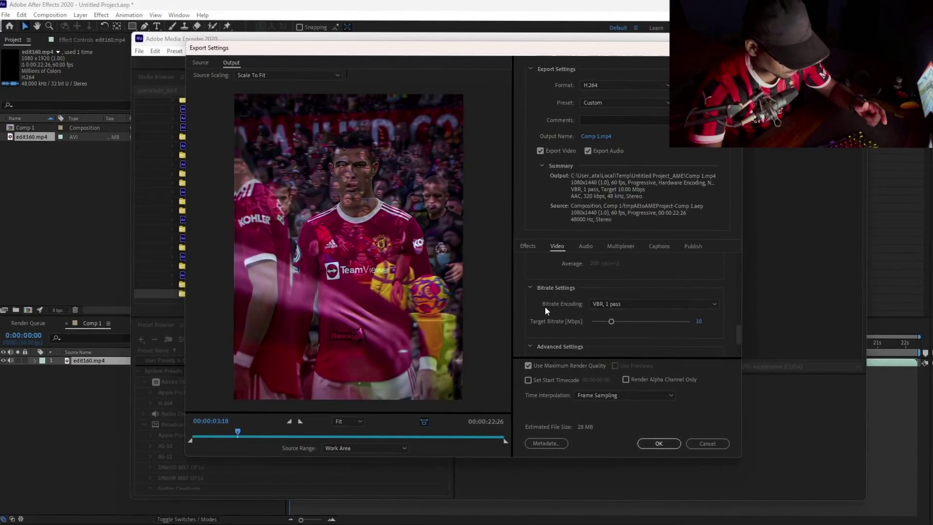
click(636, 304)
click(612, 315)
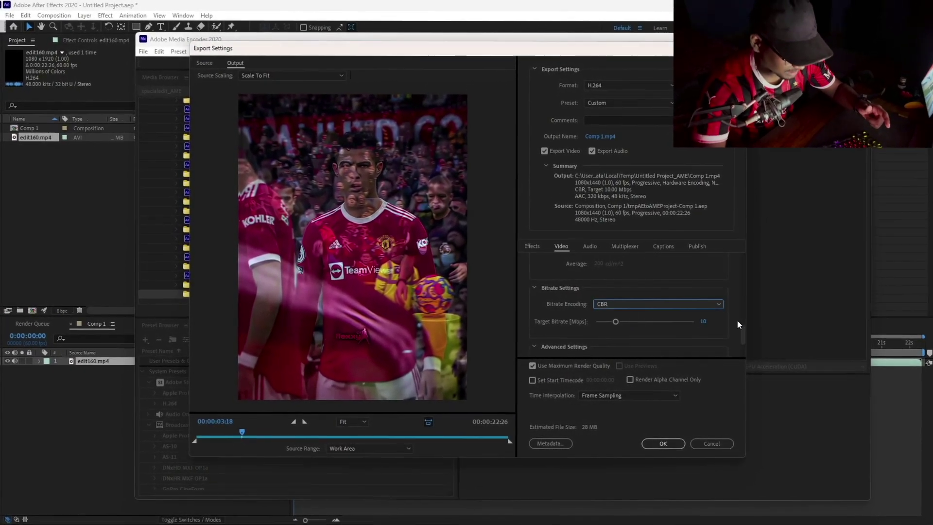
click(706, 322)
text(21)
key(Return)
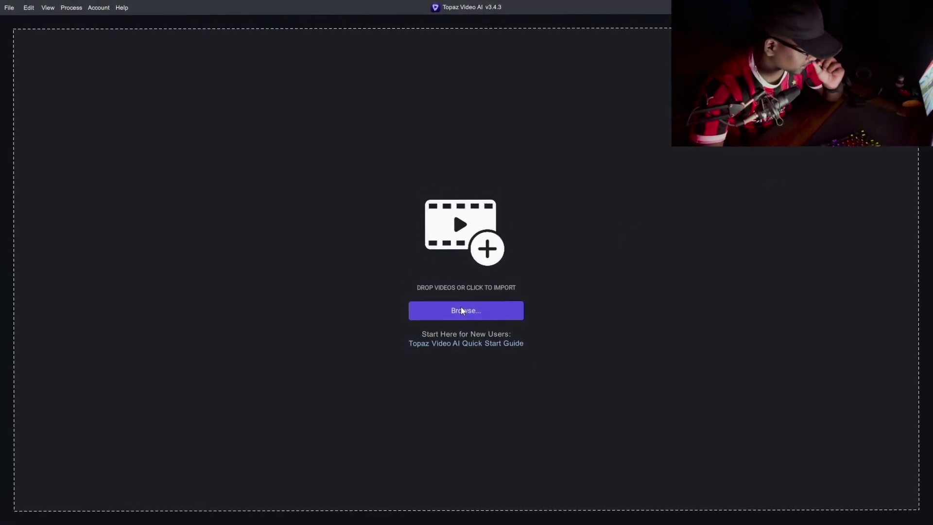
Step: Import comp1.mp4 from the edit160_AME folder into Topaz Video AI and review its settings
click(488, 315)
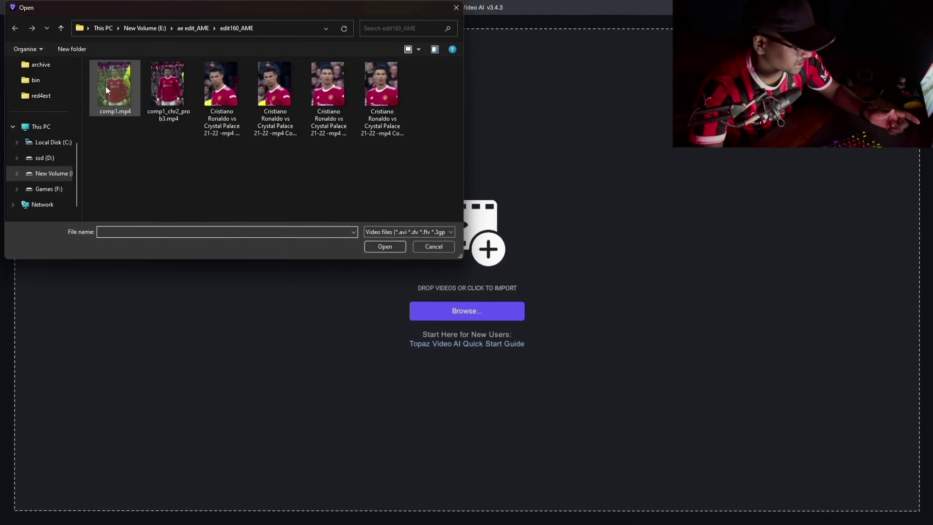
click(105, 86)
click(382, 247)
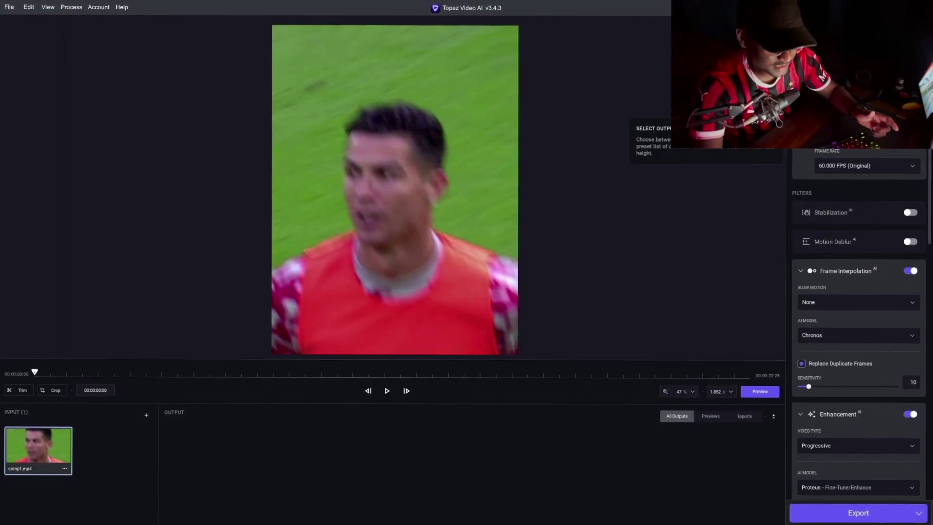
scroll(886, 394, down, 8)
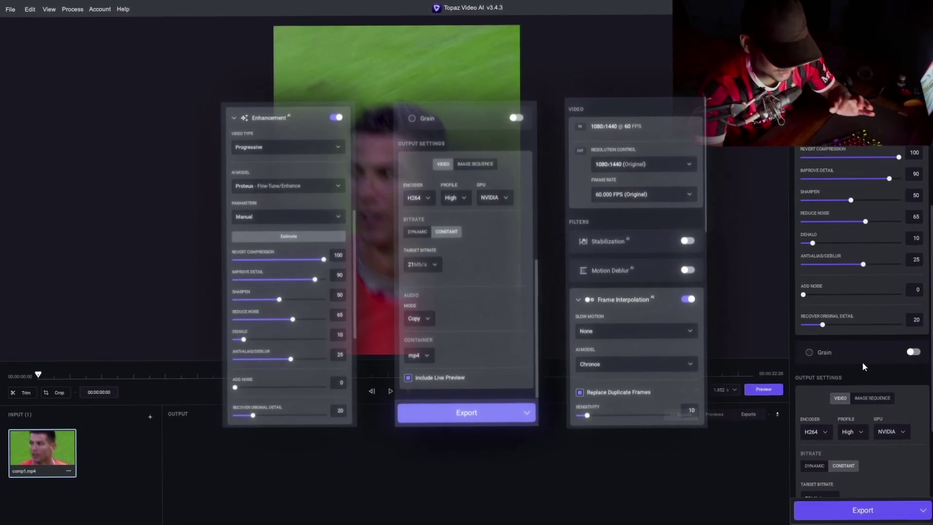
scroll(863, 361, down, 3)
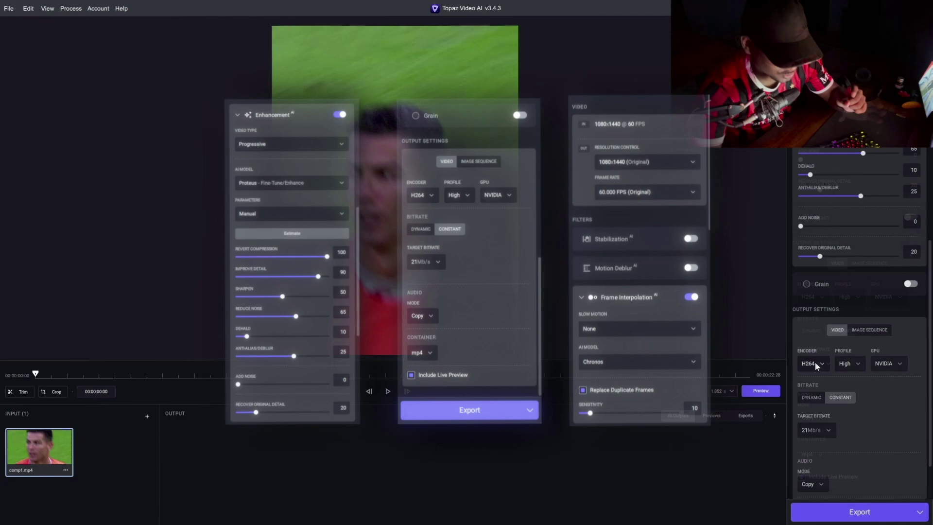
scroll(815, 362, down, 3)
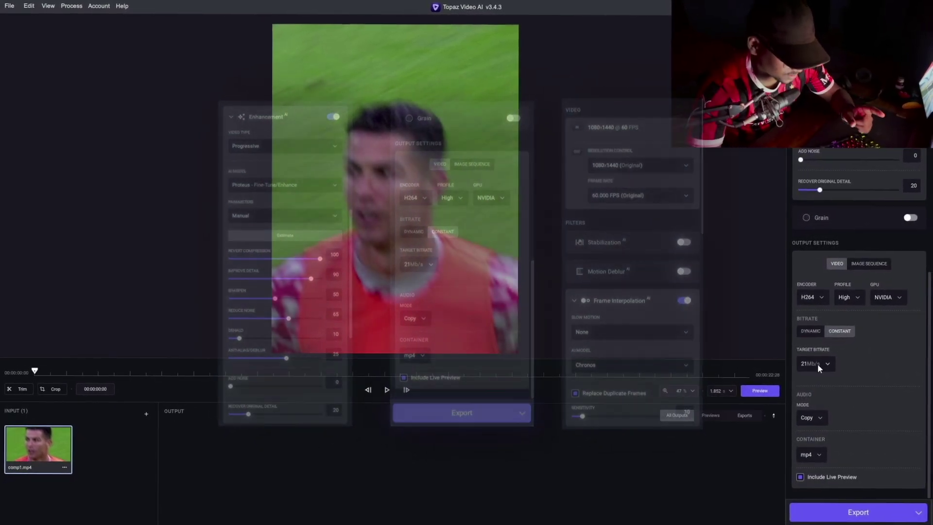